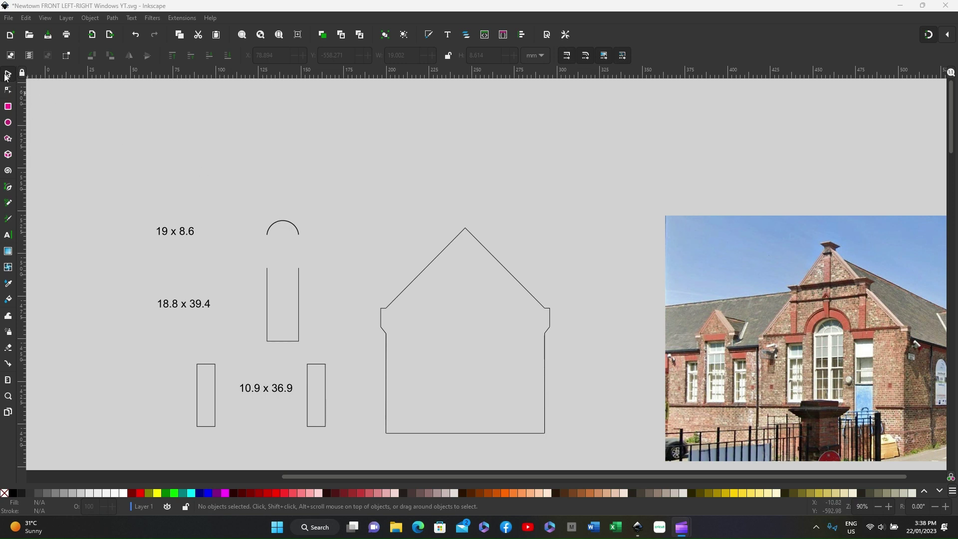
- Draw an open half-ellipse arc above the shapes and rotate it twice by 90° into a dome
{"action": "left_click", "coordinate": [8, 123]}
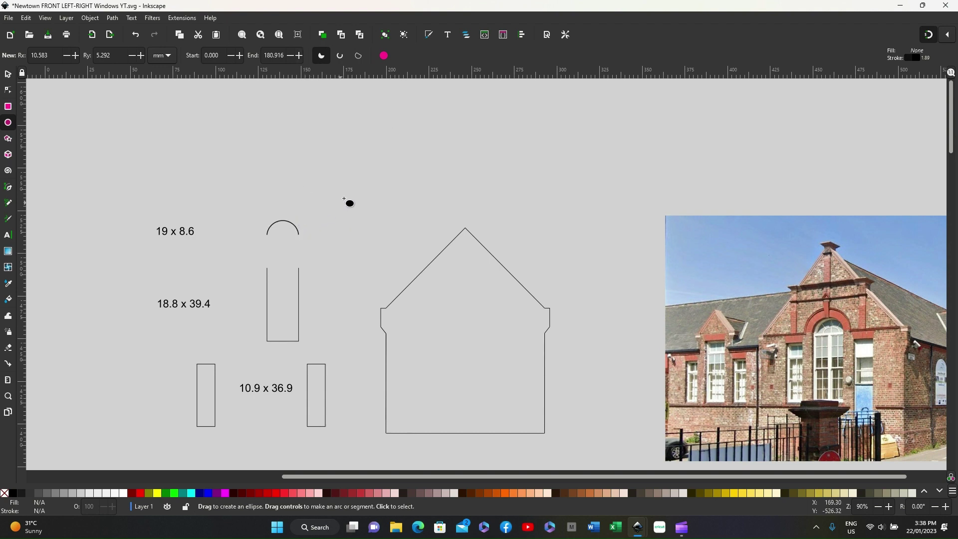
{"action": "left_click", "coordinate": [342, 57]}
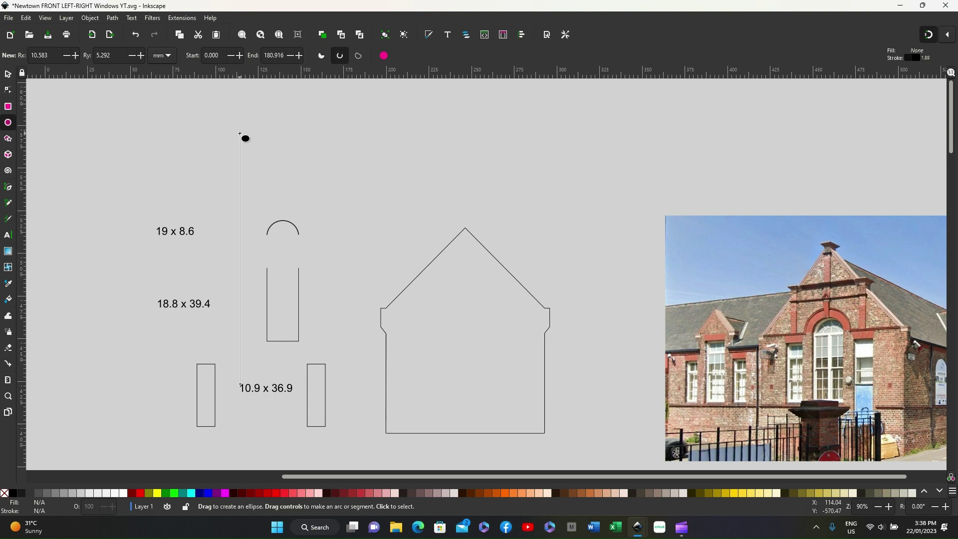
{"action": "left_click_drag", "start_coordinate": [240, 134], "coordinate": [287, 175]}
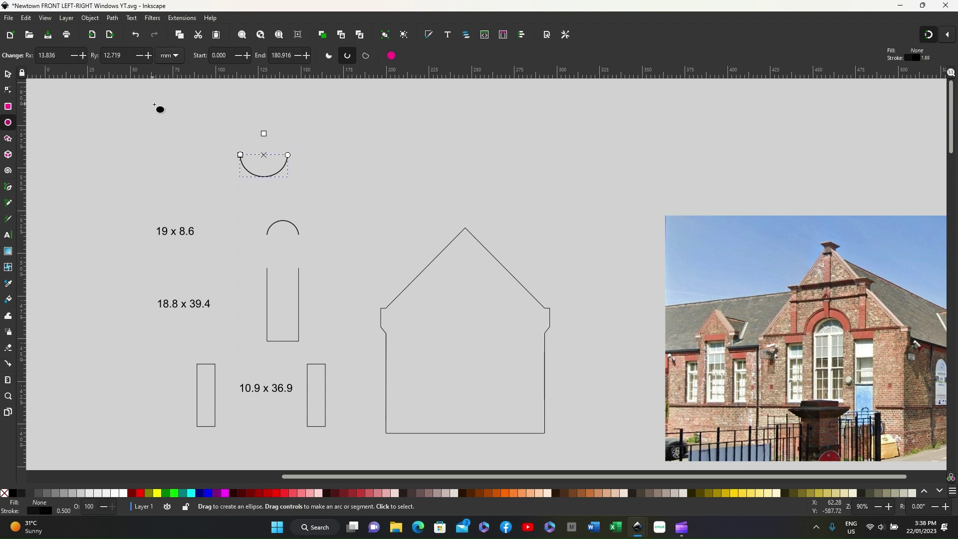
{"action": "left_click", "coordinate": [9, 74]}
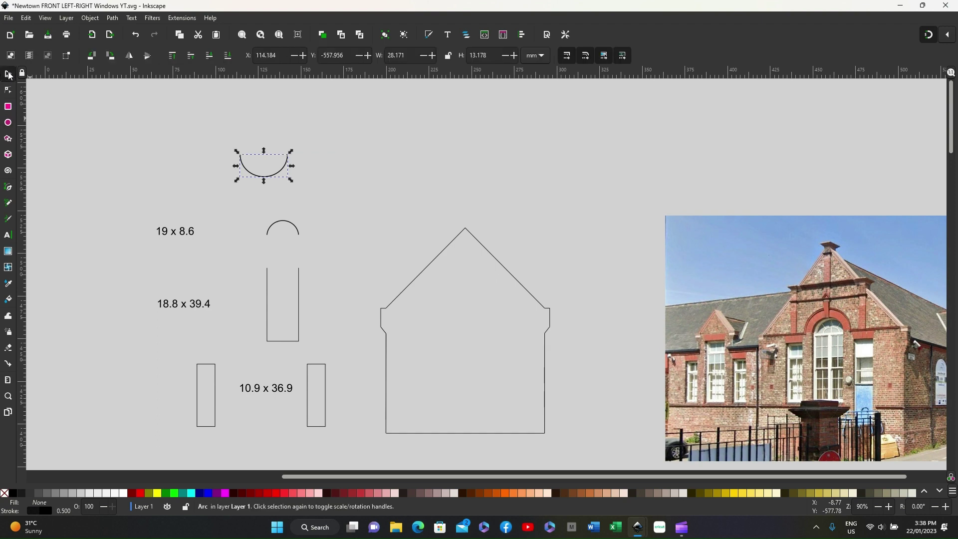
{"action": "left_click", "coordinate": [108, 55]}
{"action": "left_click", "coordinate": [107, 55]}
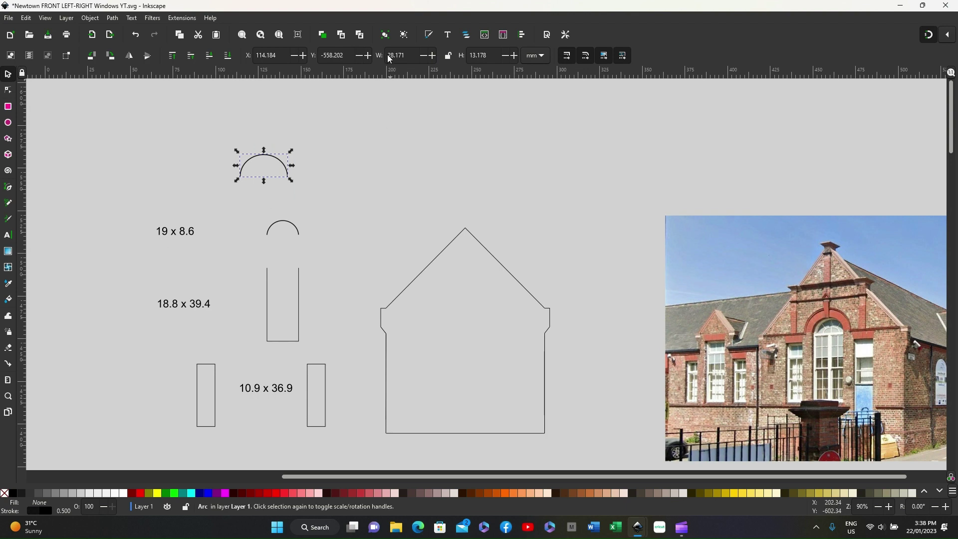
- Resize the dome arc to 19 mm wide and 8.6 mm high
{"action": "left_click_drag", "start_coordinate": [388, 55], "coordinate": [410, 55]}
{"action": "type", "text": "19"}
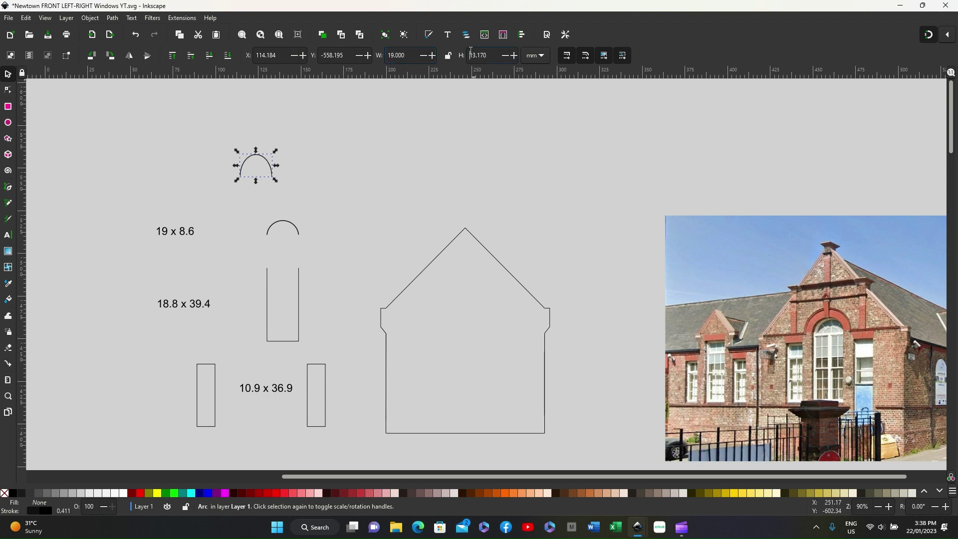
{"action": "left_click_drag", "start_coordinate": [470, 55], "coordinate": [489, 52]}
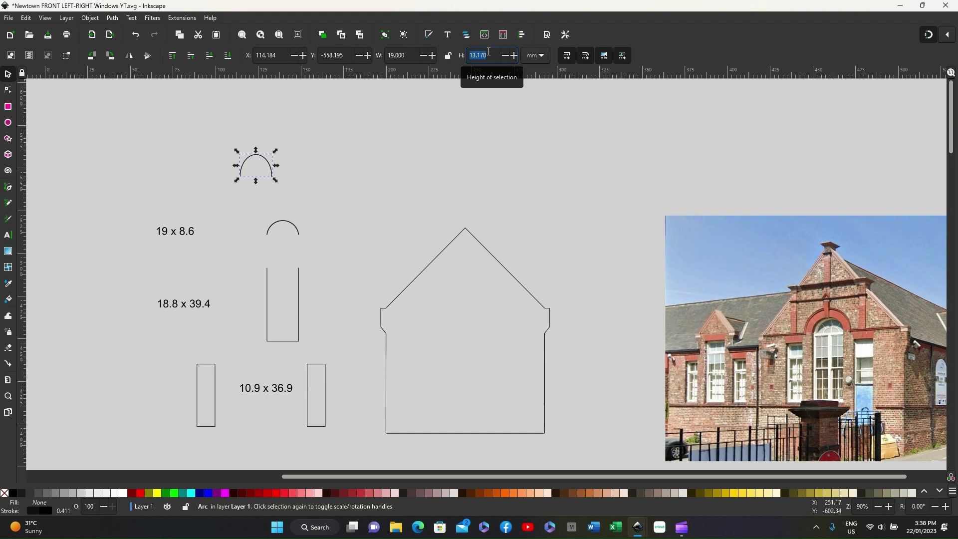
{"action": "type", "text": "8.6"}
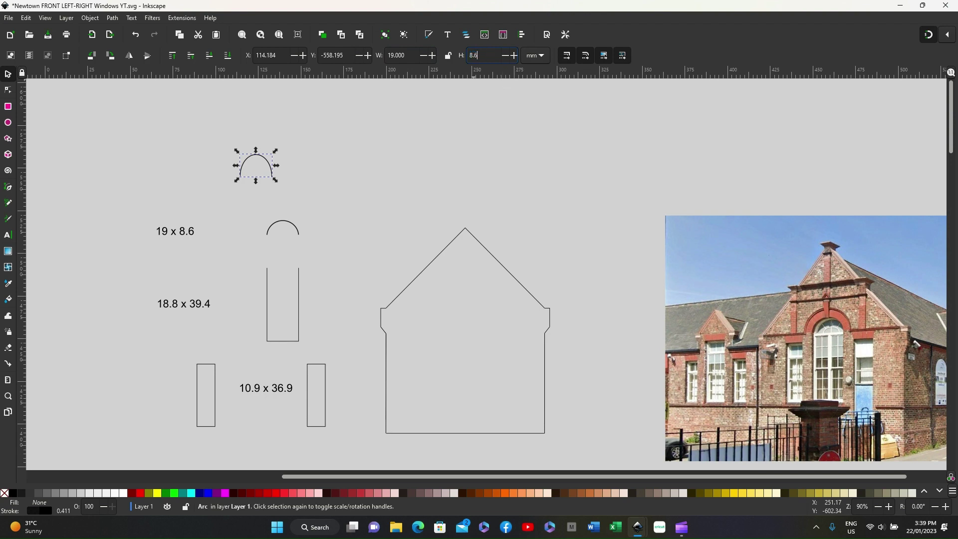
{"action": "key", "text": "Return"}
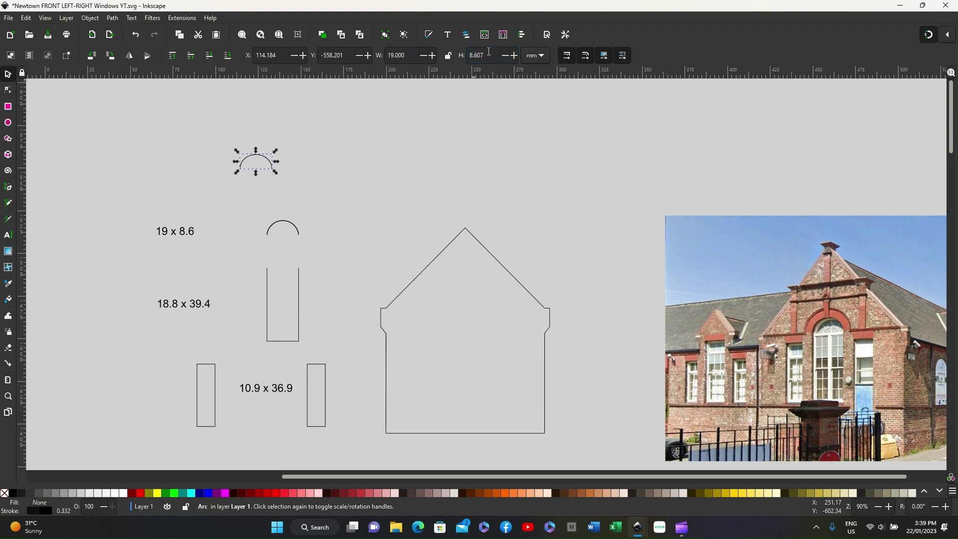
- Deselect the arc and check the snapping settings
{"action": "left_click", "coordinate": [200, 131]}
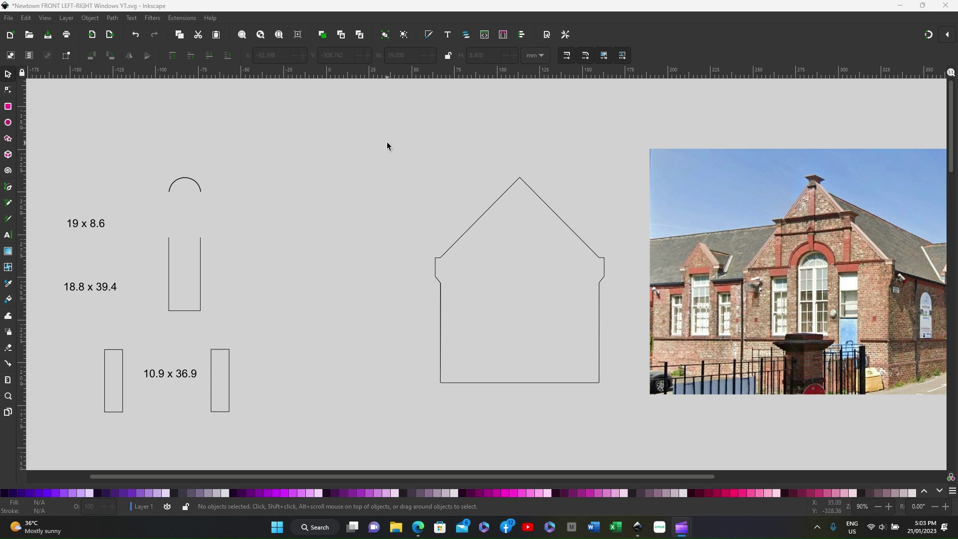
{"action": "left_click", "coordinate": [947, 34]}
{"action": "left_click", "coordinate": [948, 33]}
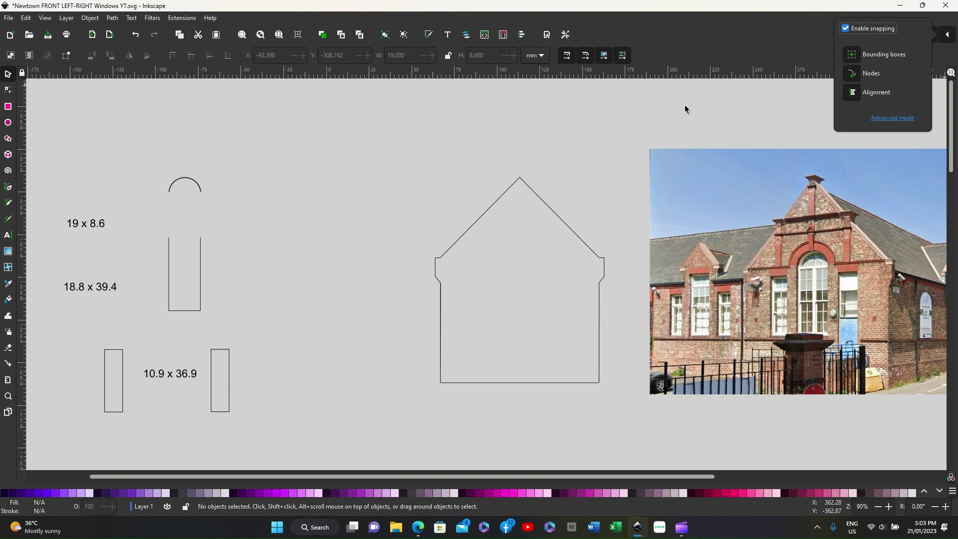
{"action": "left_click", "coordinate": [7, 74]}
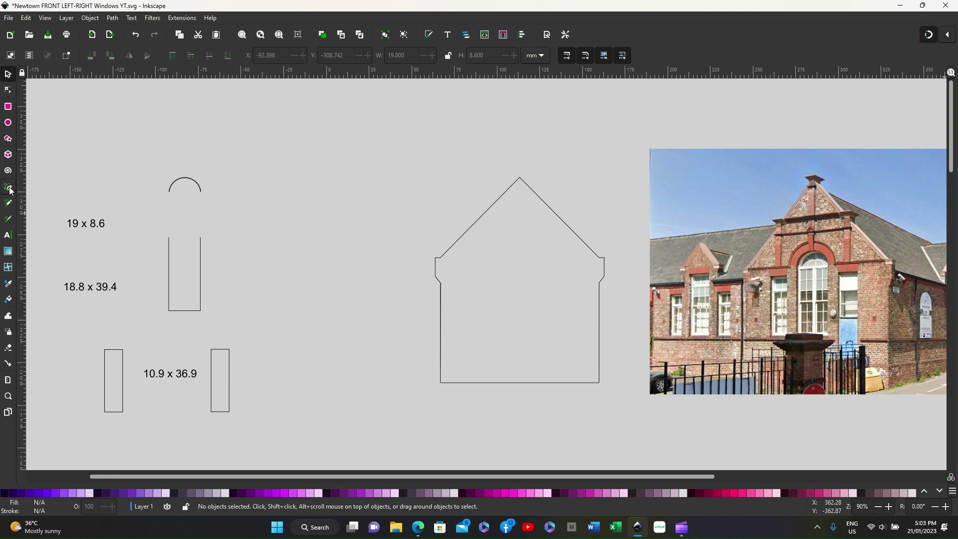
- Draw a vertical pen line from above the house apex down past its bottom
{"action": "left_click", "coordinate": [9, 188]}
{"action": "left_click", "coordinate": [116, 290]}
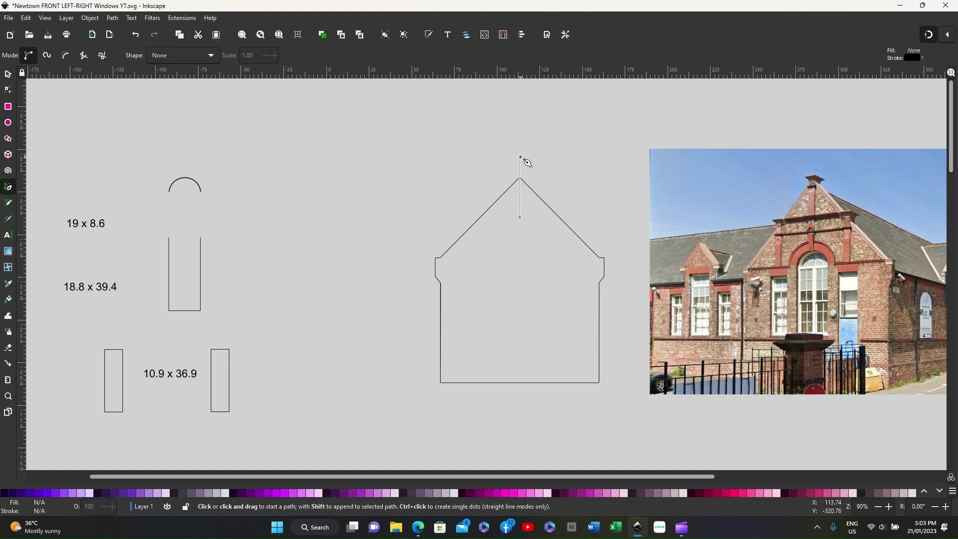
{"action": "left_click", "coordinate": [520, 157]}
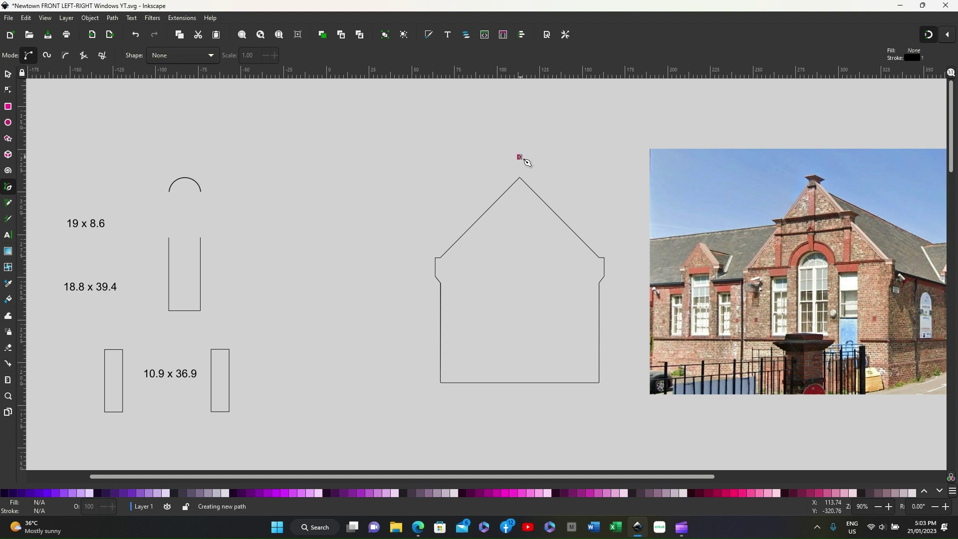
{"action": "left_click_drag", "start_coordinate": [520, 158], "coordinate": [526, 416]}
{"action": "double_click", "coordinate": [520, 412]}
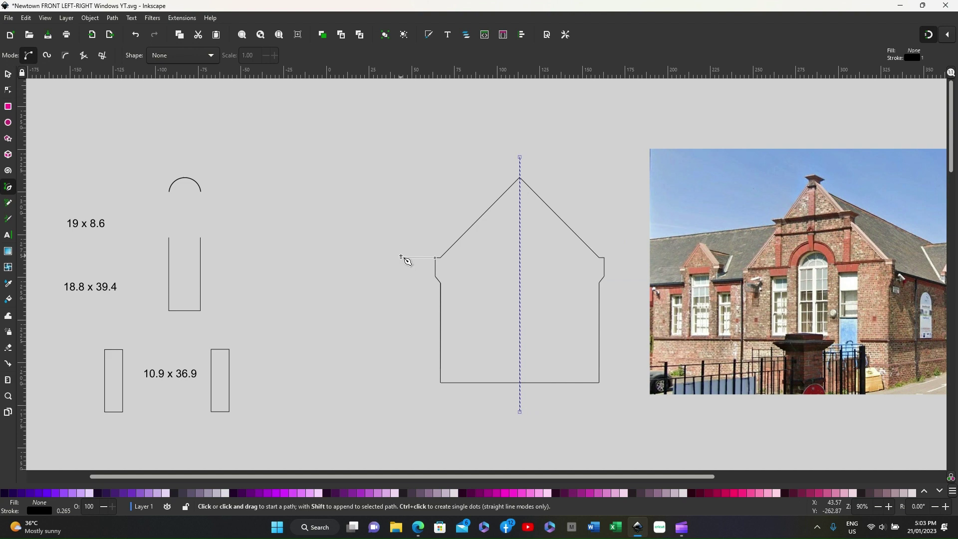
- Draw a horizontal line across the house at eave height
{"action": "left_click_drag", "start_coordinate": [401, 258], "coordinate": [617, 259]}
{"action": "double_click", "coordinate": [617, 258]}
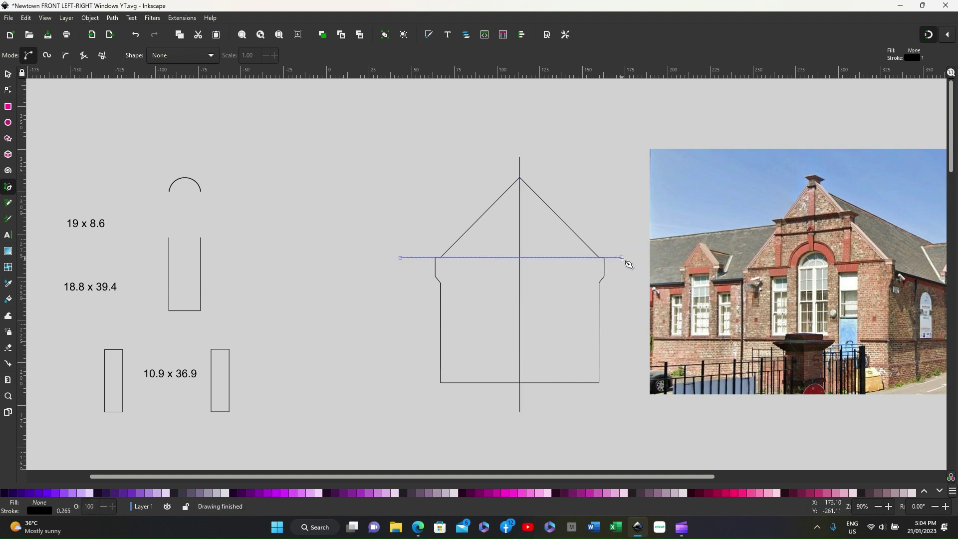
{"action": "key", "text": "s"}
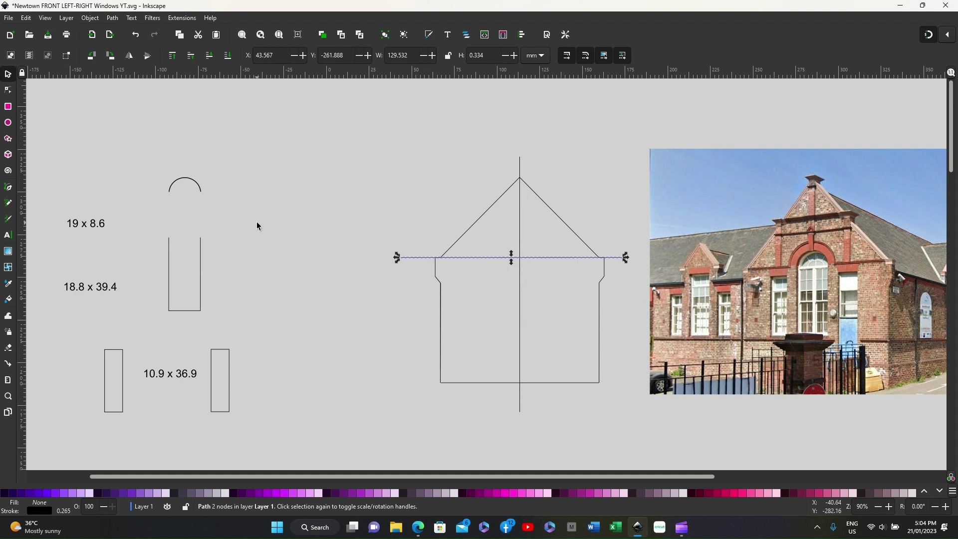
- Zoom in and seat the dome on top of the tall window rectangle
{"action": "key", "text": "ctrl"}
{"action": "scroll", "coordinate": [257, 222], "scroll_direction": "up", "scroll_amount": 2, "text": "ctrl"}
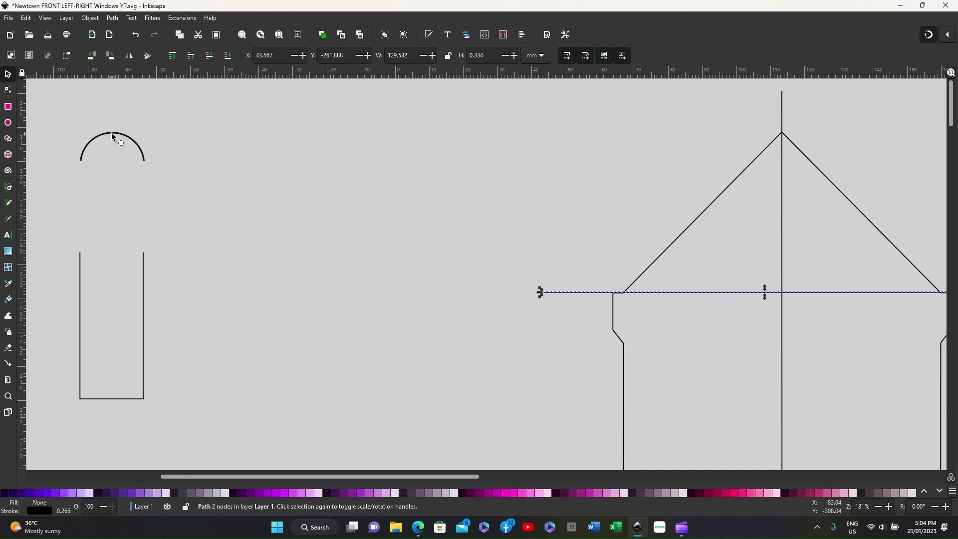
{"action": "left_click_drag", "start_coordinate": [111, 135], "coordinate": [111, 231]}
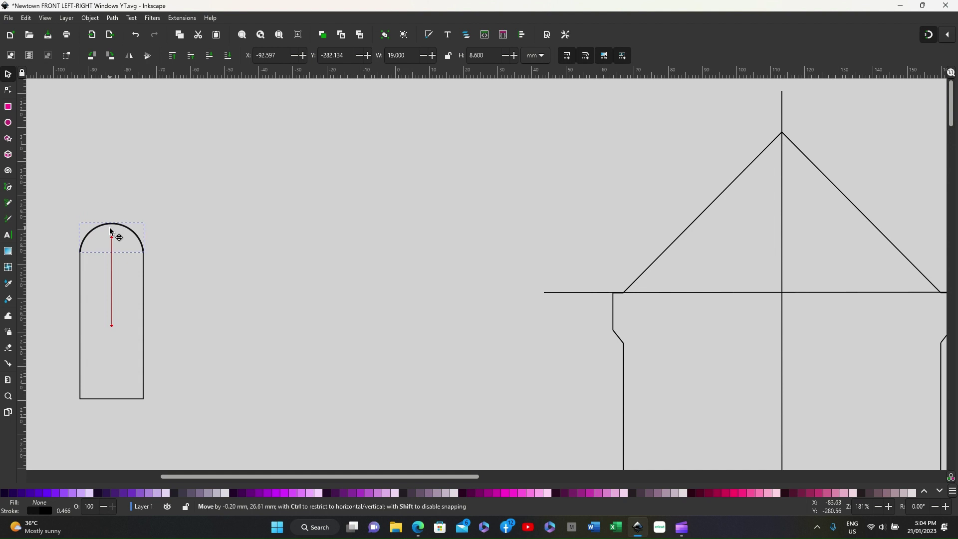
{"action": "left_click_drag", "start_coordinate": [111, 231], "coordinate": [111, 231]}
{"action": "left_click", "coordinate": [181, 168]}
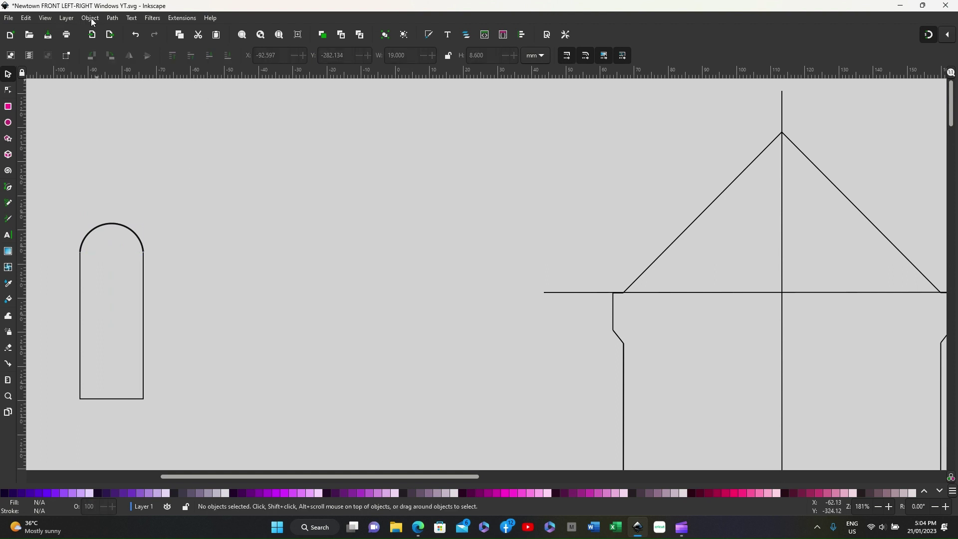
- Group the dome and rectangle into one arched window, 19 x 51.749 mm
{"action": "left_click_drag", "start_coordinate": [49, 213], "coordinate": [168, 436]}
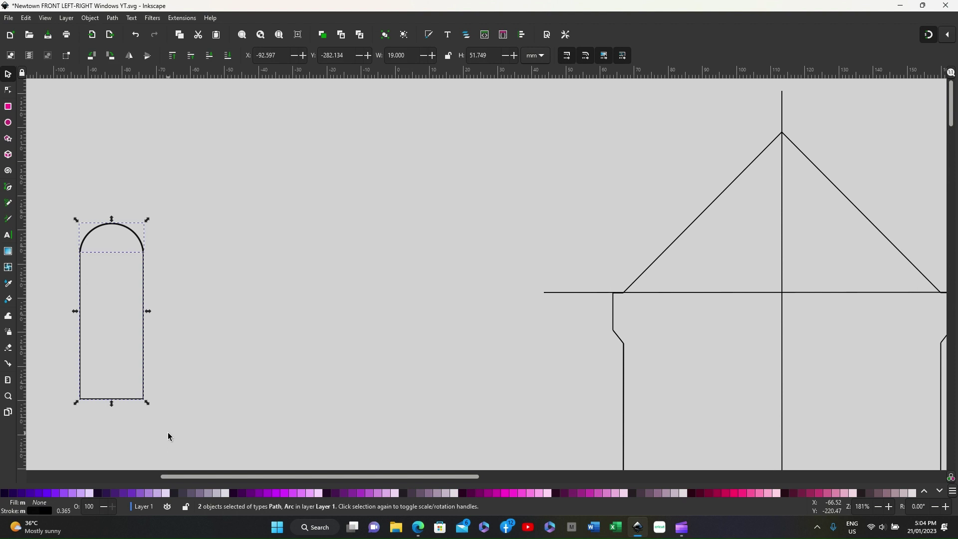
{"action": "left_click", "coordinate": [91, 23]}
{"action": "left_click", "coordinate": [107, 106]}
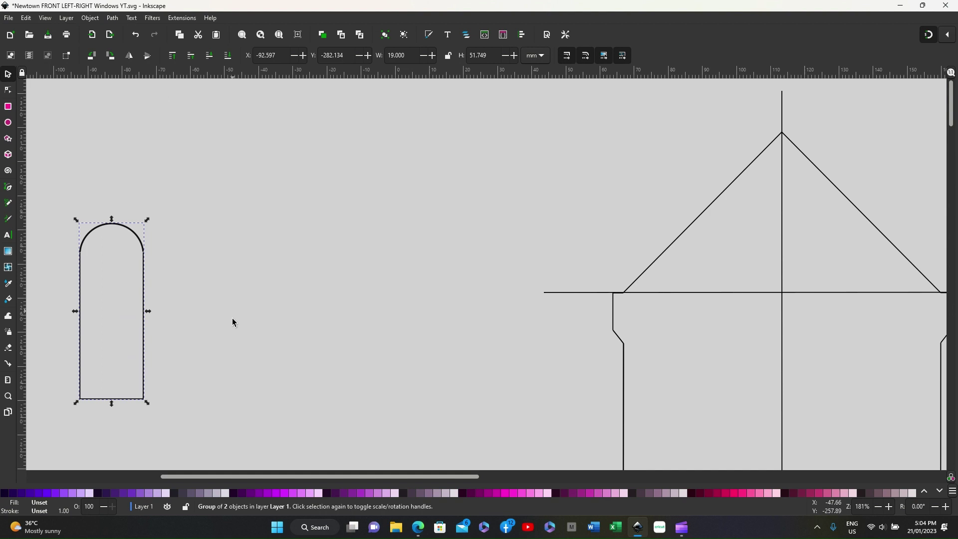
{"action": "left_click", "coordinate": [179, 272]}
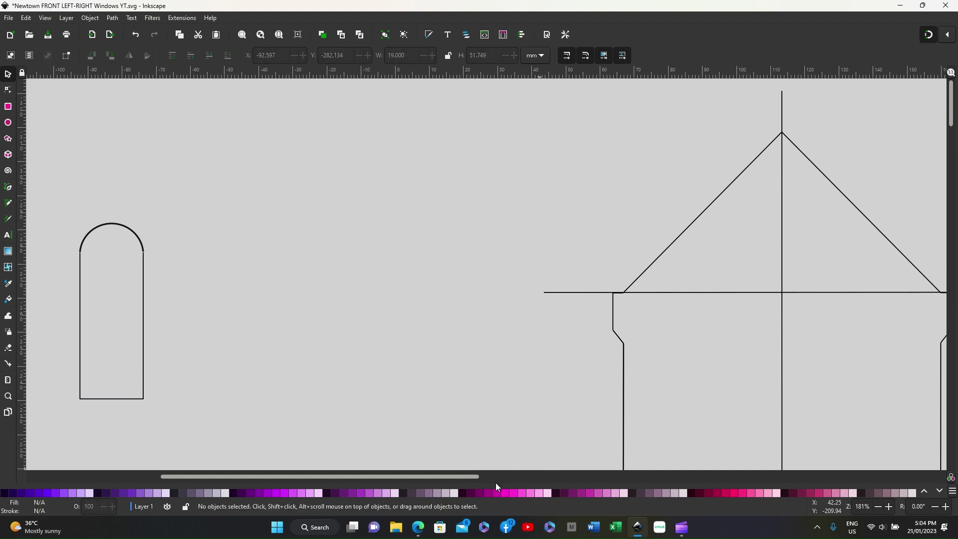
{"action": "key", "text": "ctrl"}
- Zoom out and move the grouped arched window into the house, centred on the vertical line
{"action": "scroll", "coordinate": [513, 386], "scroll_direction": "down", "scroll_amount": 2}
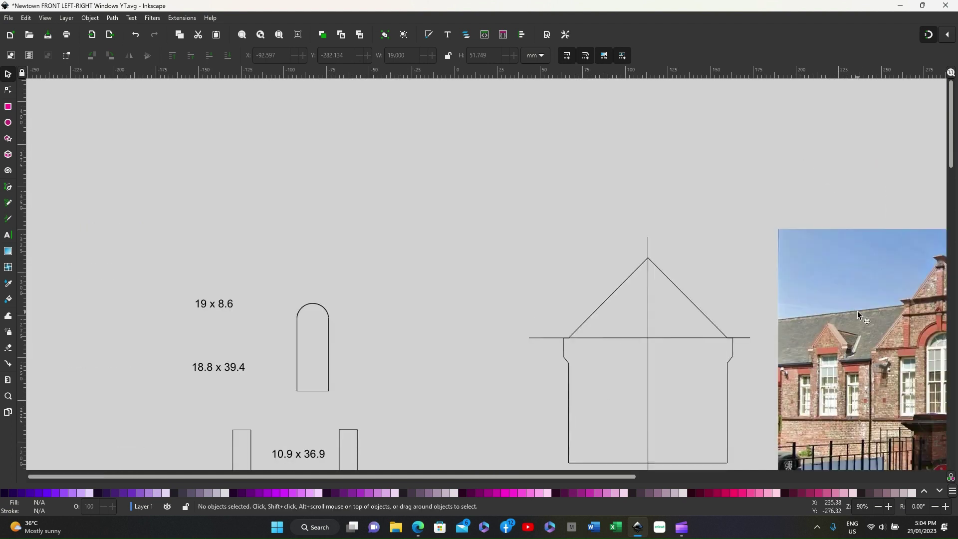
{"action": "left_click_drag", "start_coordinate": [953, 149], "coordinate": [952, 164]}
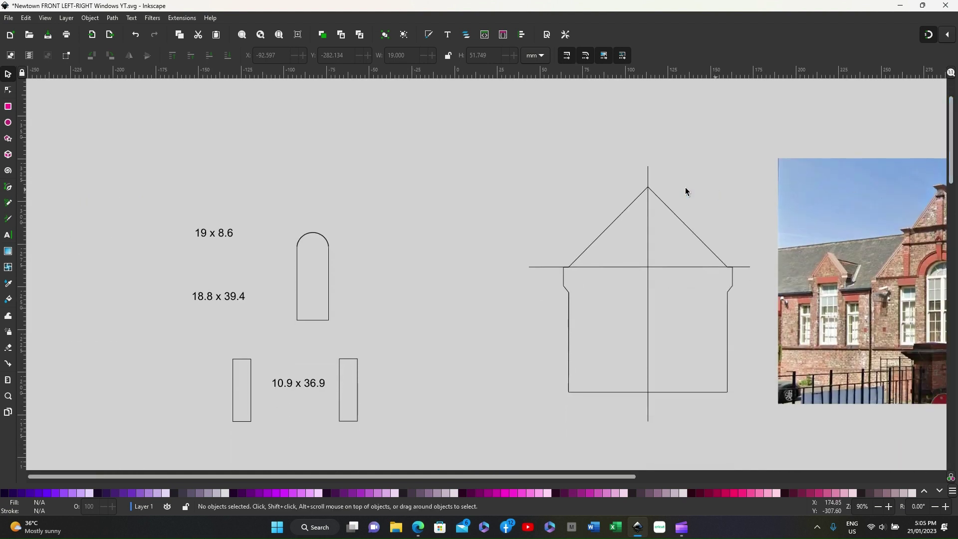
{"action": "left_click_drag", "start_coordinate": [314, 238], "coordinate": [652, 261]}
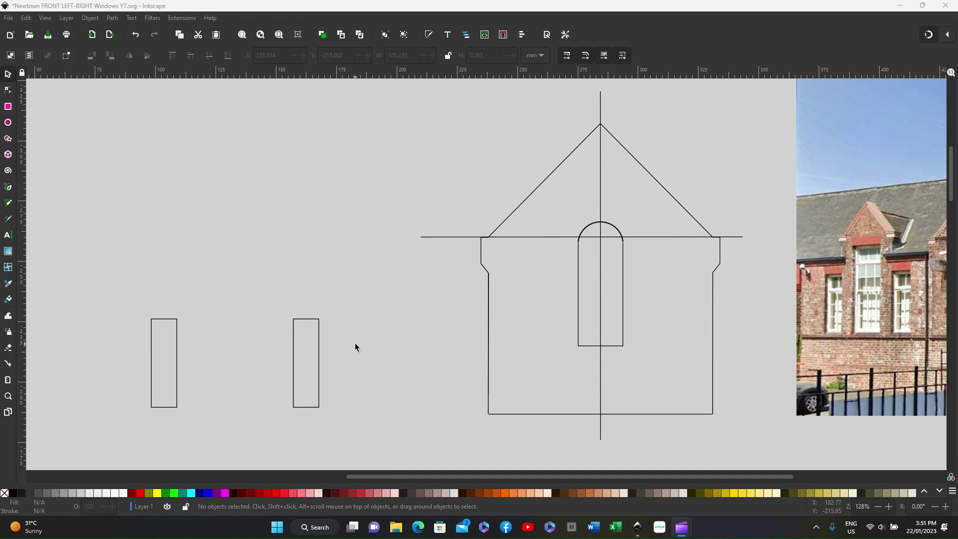
- Draw a new horizontal line across the house, ending past the right wall
{"action": "left_click", "coordinate": [9, 188]}
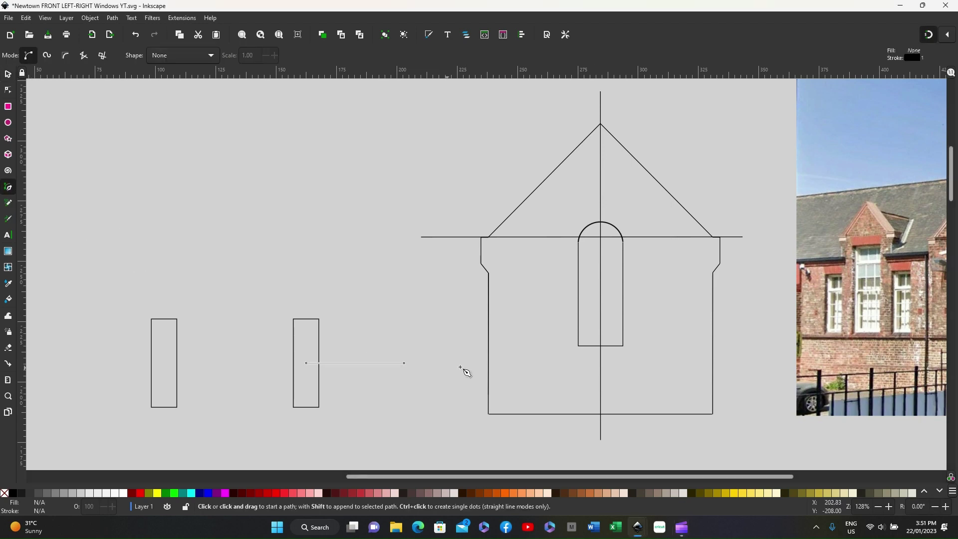
{"action": "left_click", "coordinate": [488, 344]}
{"action": "left_click_drag", "start_coordinate": [467, 345], "coordinate": [746, 343]}
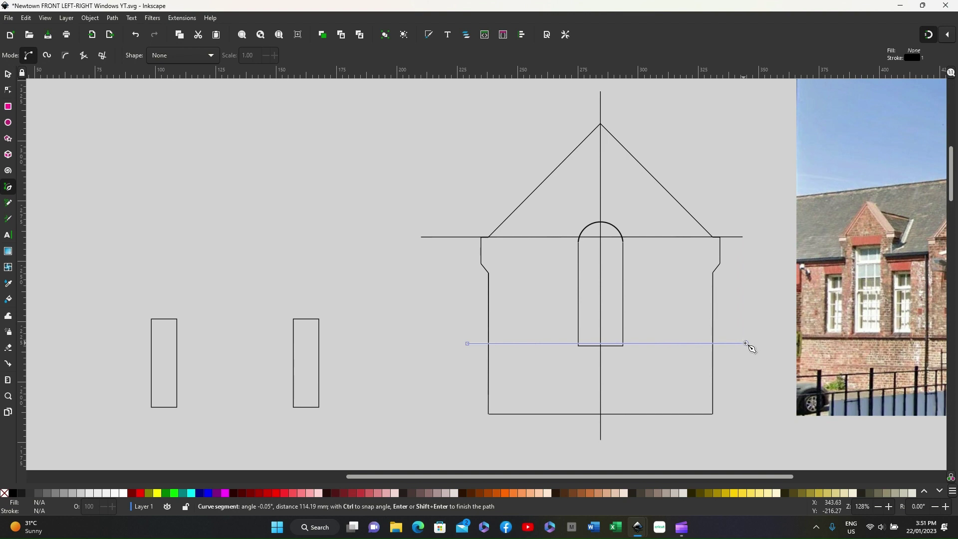
{"action": "left_click", "coordinate": [746, 344]}
{"action": "key", "text": "Return"}
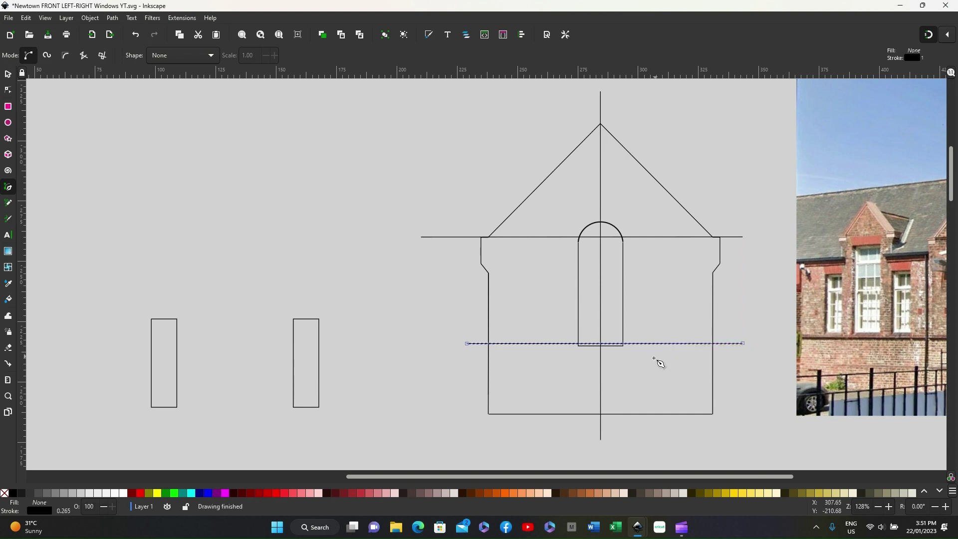
- Nudge the horizontal line down level with the arched window's base
{"action": "left_click", "coordinate": [7, 73]}
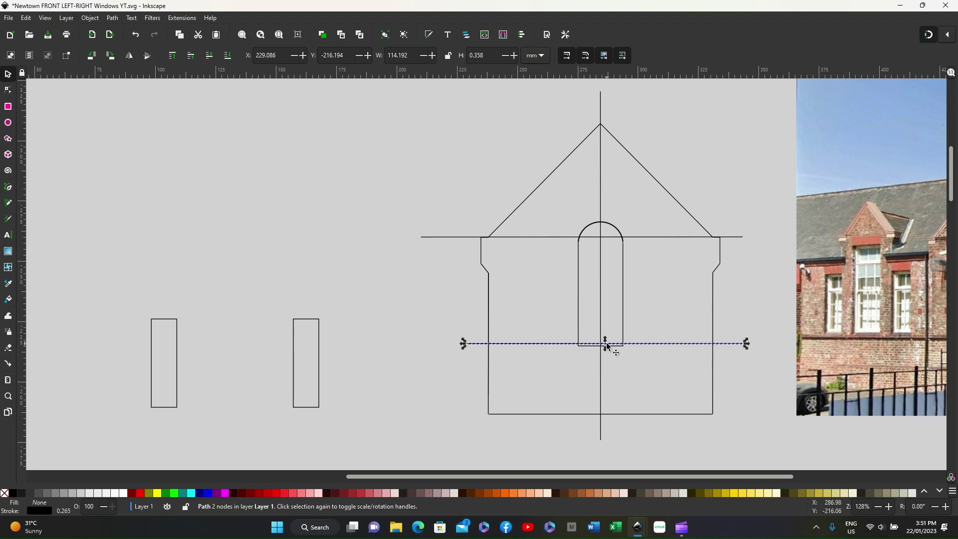
{"action": "left_click_drag", "start_coordinate": [606, 343], "coordinate": [607, 353]}
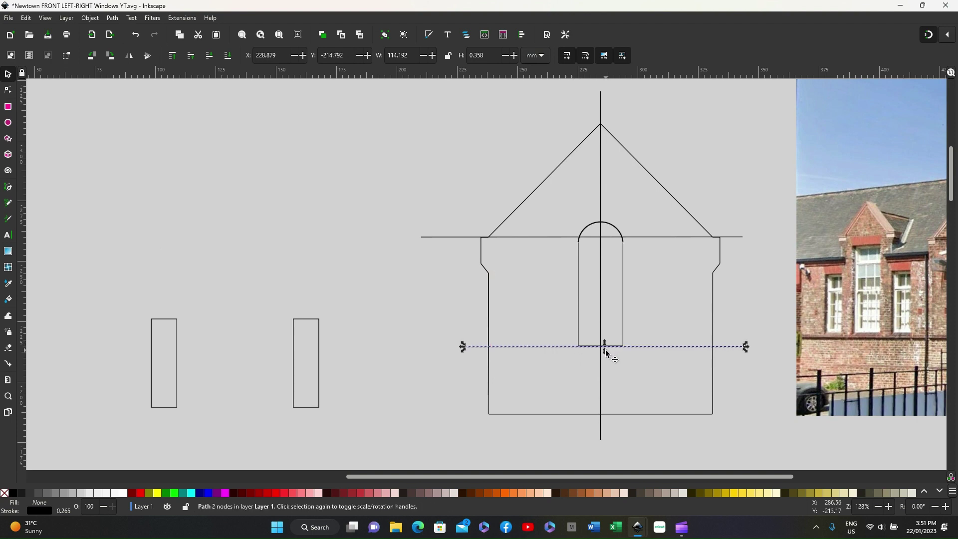
{"action": "left_click", "coordinate": [340, 275]}
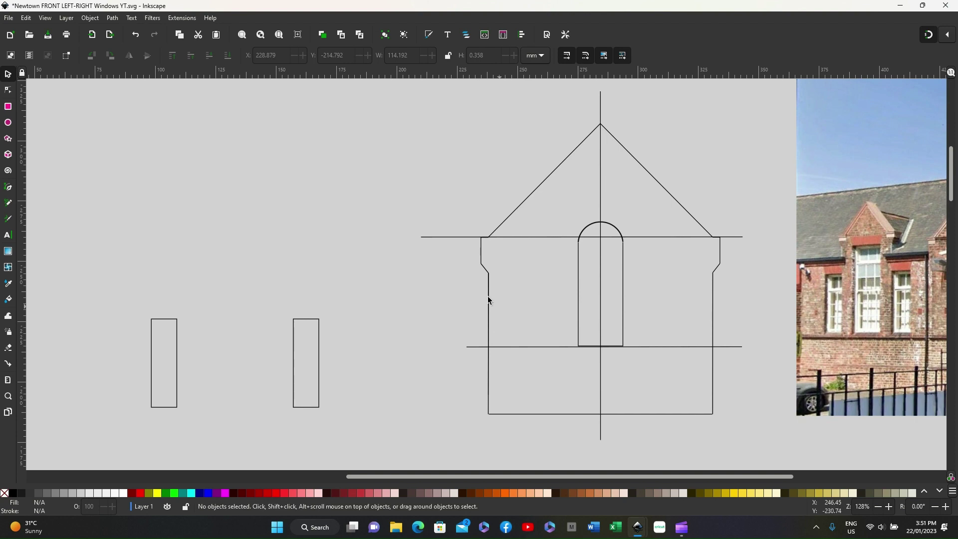
- Draw a tall rectangle above the small windows and set its width to 19.5 mm
{"action": "left_click", "coordinate": [8, 107]}
{"action": "left_click_drag", "start_coordinate": [244, 146], "coordinate": [286, 282]}
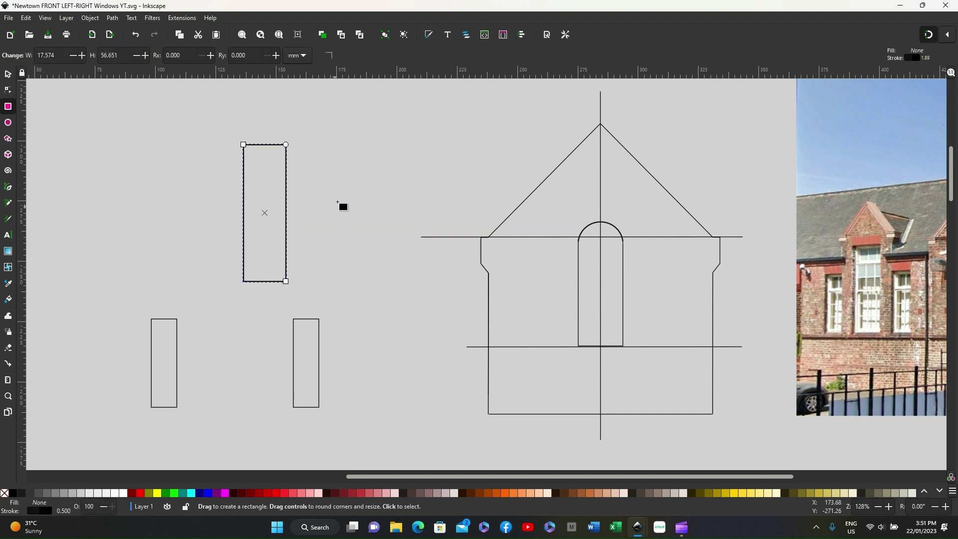
{"action": "left_click", "coordinate": [8, 74]}
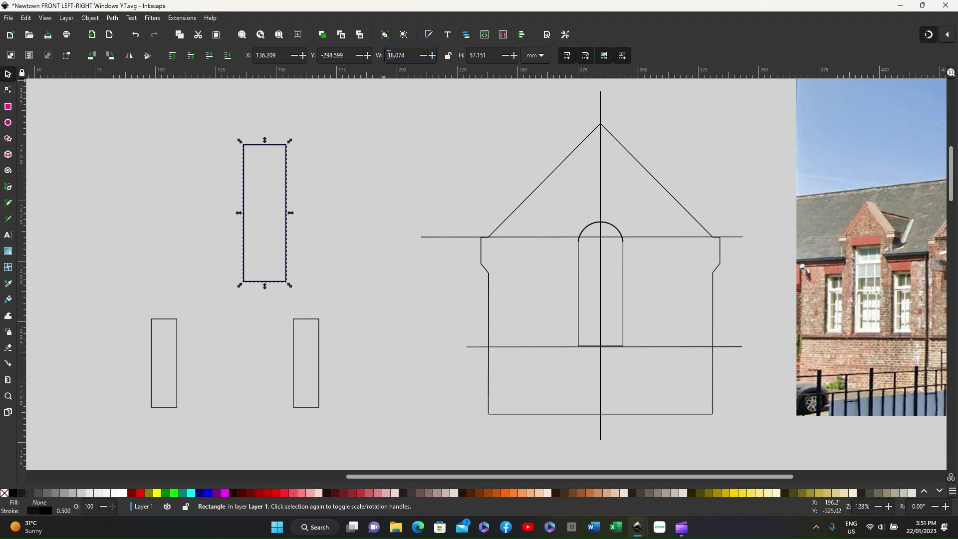
{"action": "left_click_drag", "start_coordinate": [389, 55], "coordinate": [405, 56]}
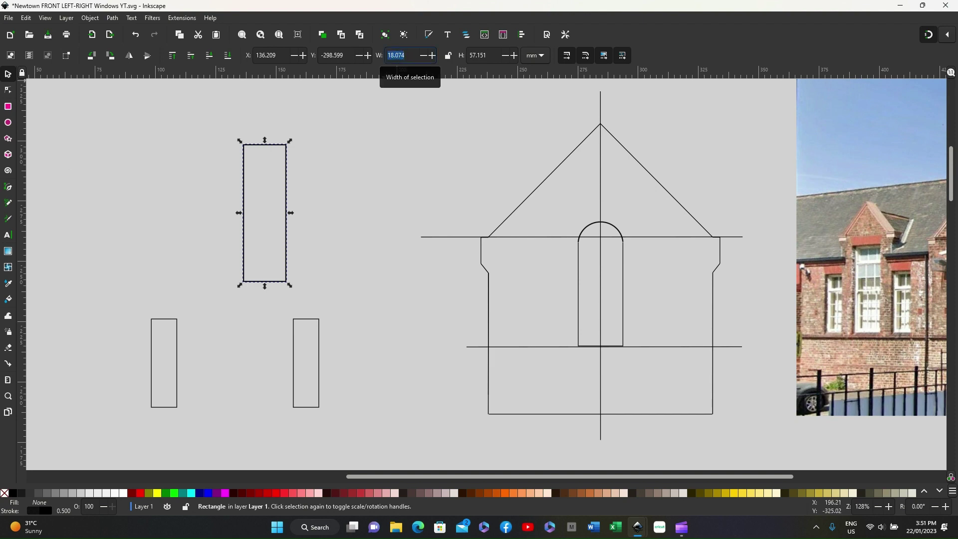
{"action": "type", "text": "19.5"}
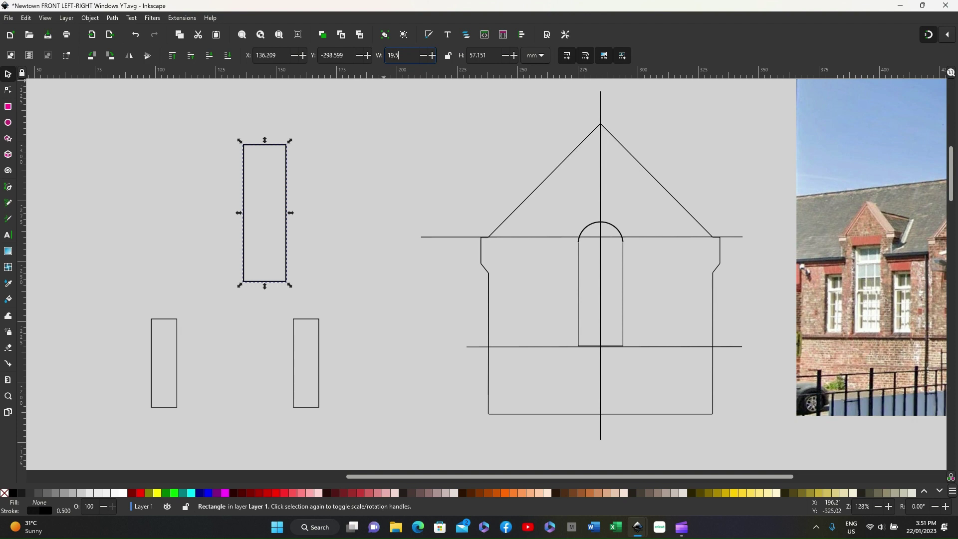
{"action": "key", "text": "Return"}
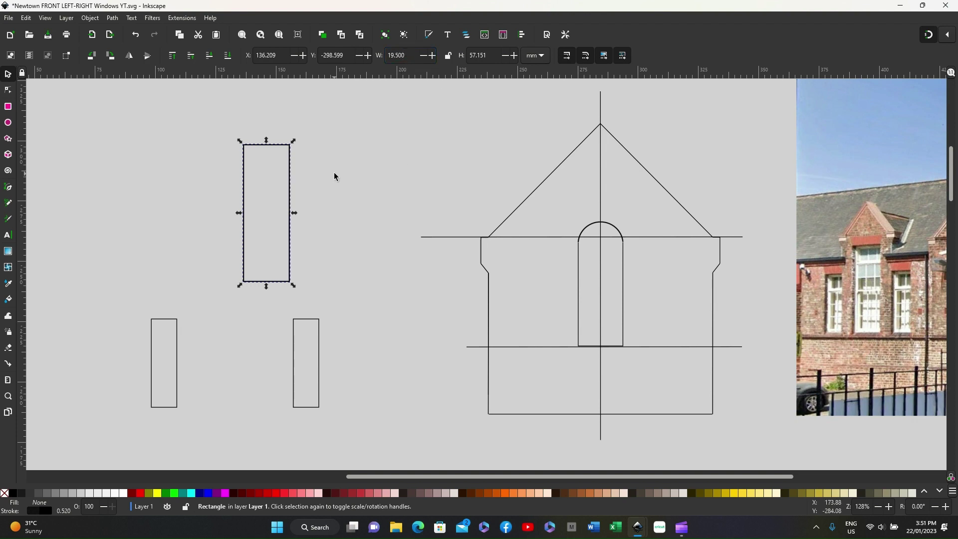
{"action": "left_click", "coordinate": [350, 168]}
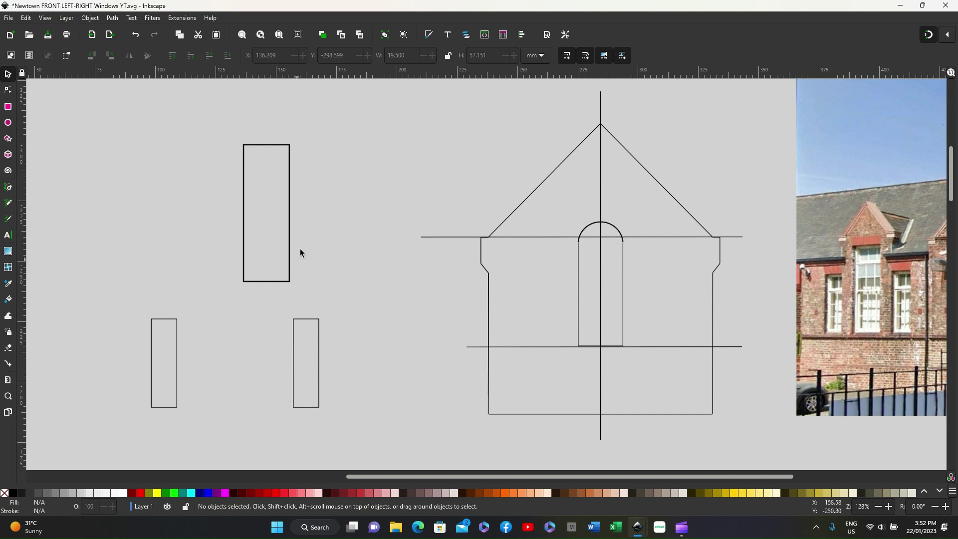
- Use the tall rectangle as a wall spacer to place one small window on each side of the arch
{"action": "left_click_drag", "start_coordinate": [267, 150], "coordinate": [516, 215]}
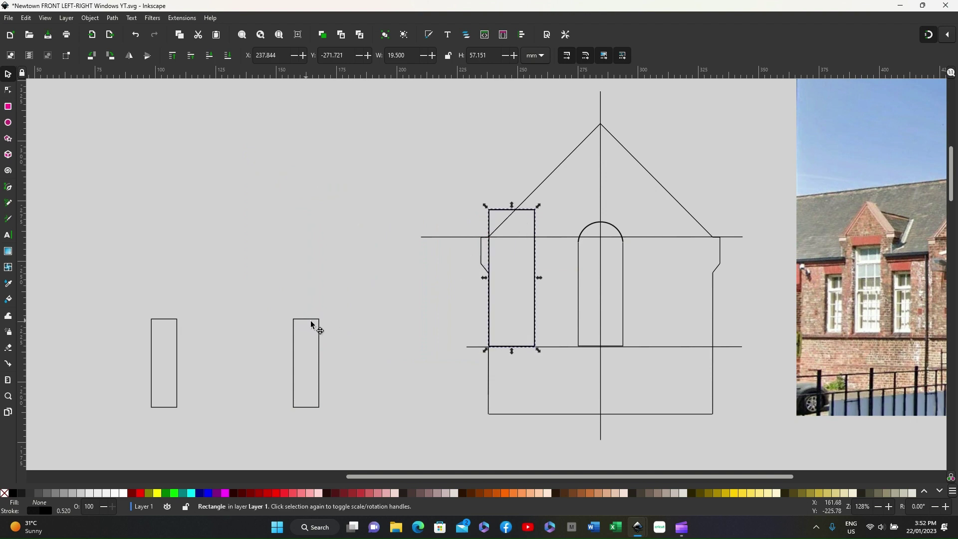
{"action": "left_click_drag", "start_coordinate": [311, 325], "coordinate": [549, 263]}
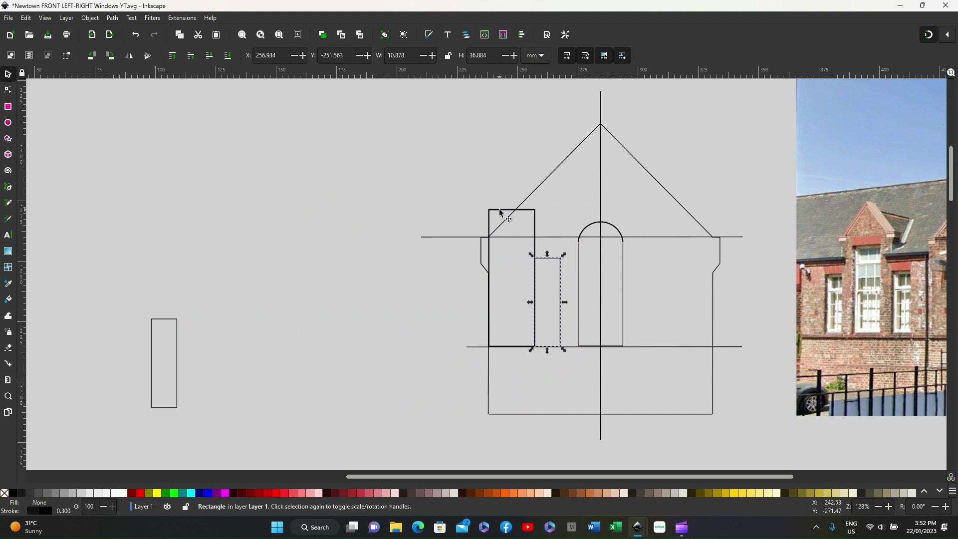
{"action": "left_click_drag", "start_coordinate": [502, 213], "coordinate": [677, 214]}
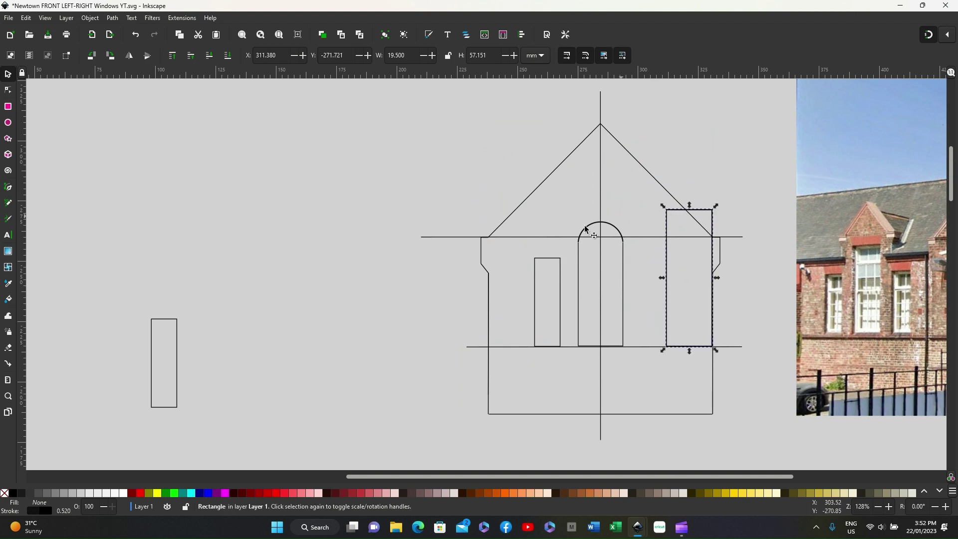
{"action": "left_click_drag", "start_coordinate": [158, 320], "coordinate": [649, 260]}
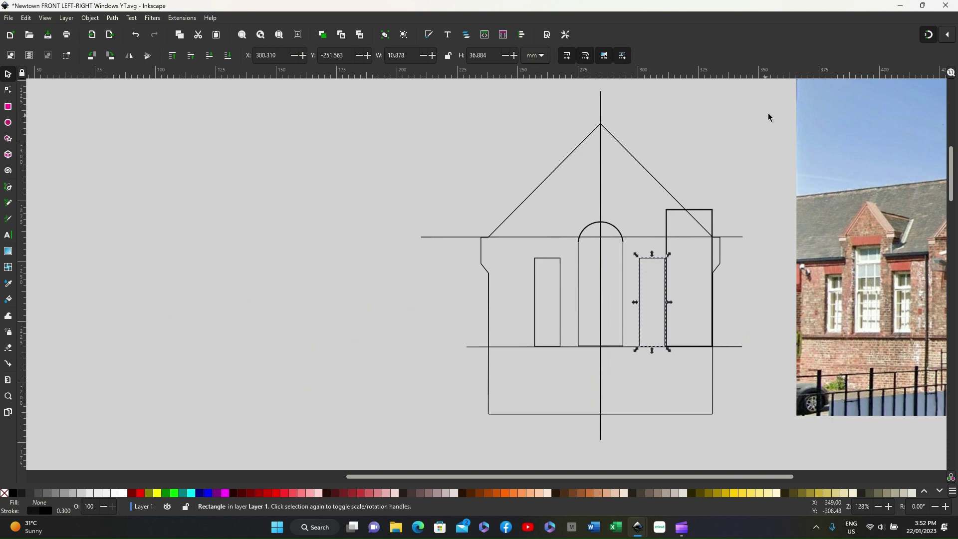
- Drag the 19.5 x 57.151 mm spacer rectangle out of the house to the left
{"action": "left_click", "coordinate": [948, 36]}
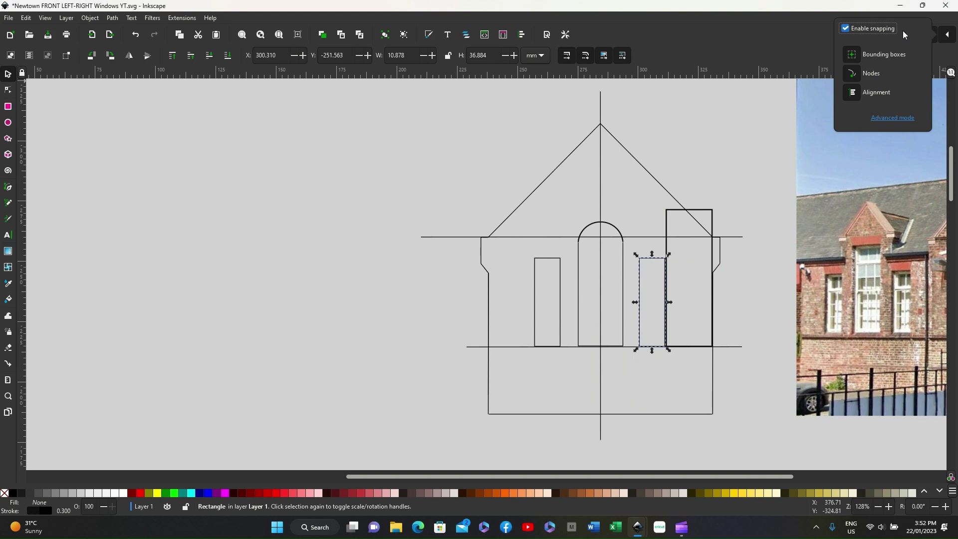
{"action": "left_click", "coordinate": [696, 155]}
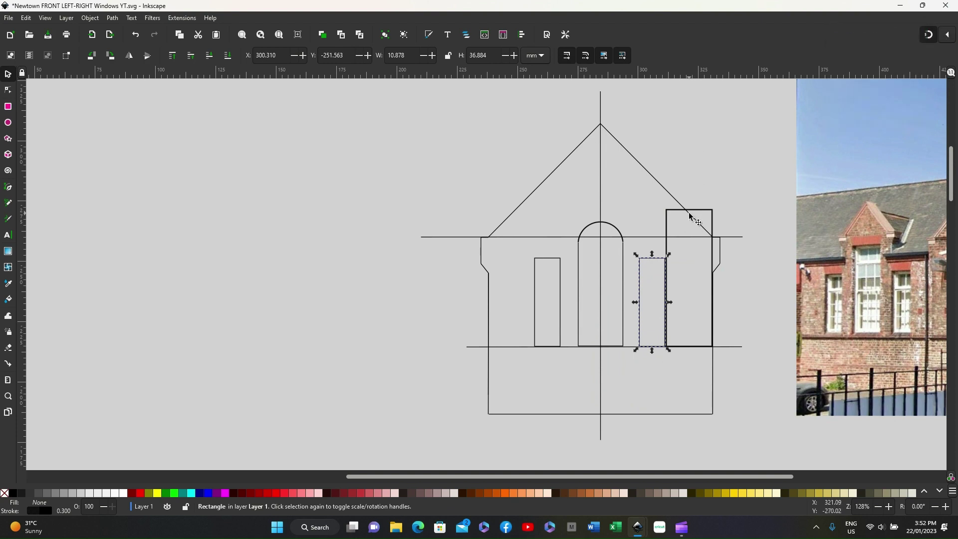
{"action": "left_click", "coordinate": [693, 215]}
{"action": "left_click_drag", "start_coordinate": [694, 215], "coordinate": [215, 164]}
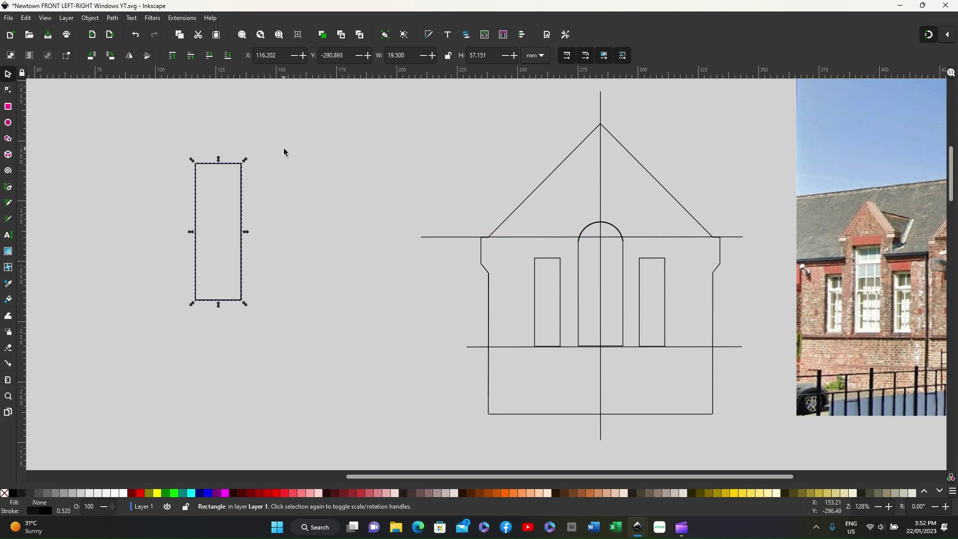
- Delete the spacer rectangle plus the window-bottom, vertical centre and eaves lines
{"action": "key", "text": "Delete"}
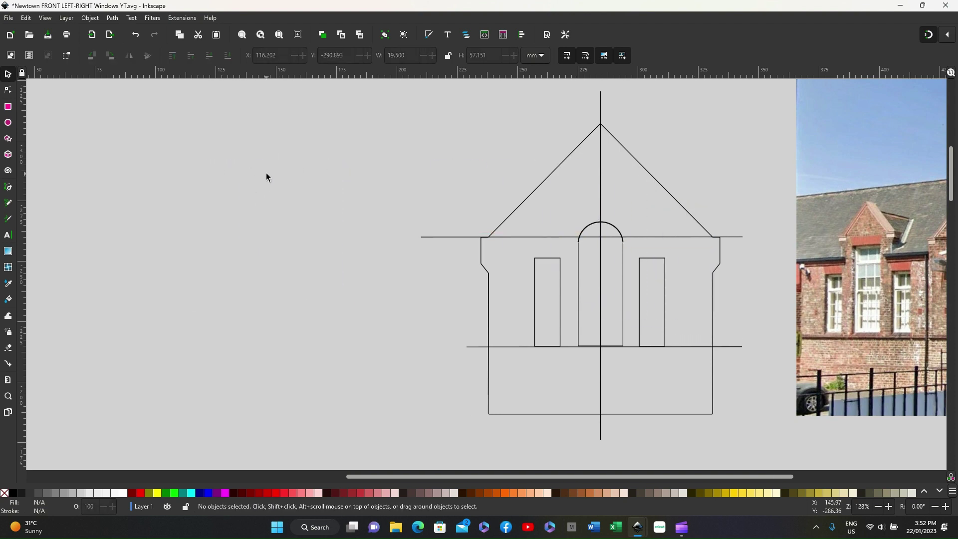
{"action": "left_click", "coordinate": [435, 238]}
{"action": "key", "text": "Delete"}
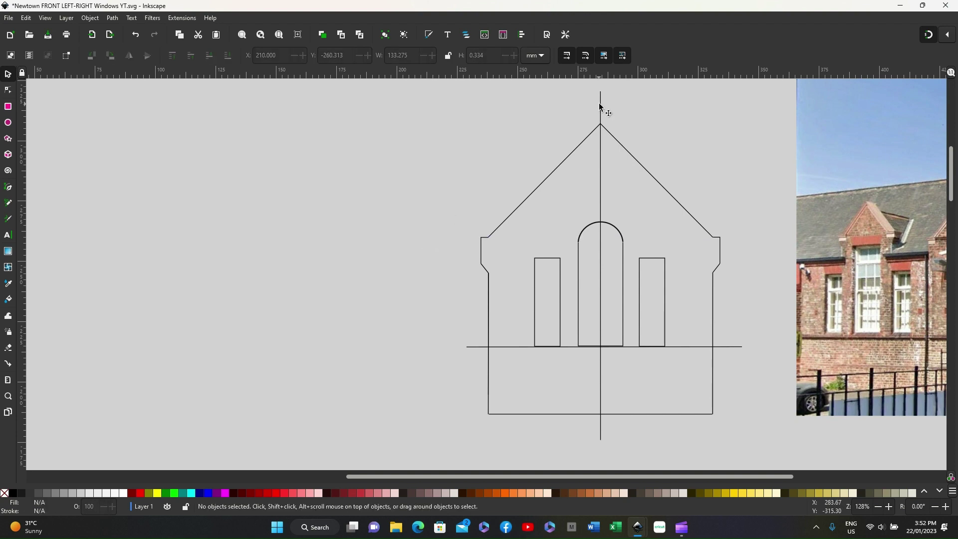
{"action": "left_click", "coordinate": [601, 109]}
{"action": "key", "text": "Delete"}
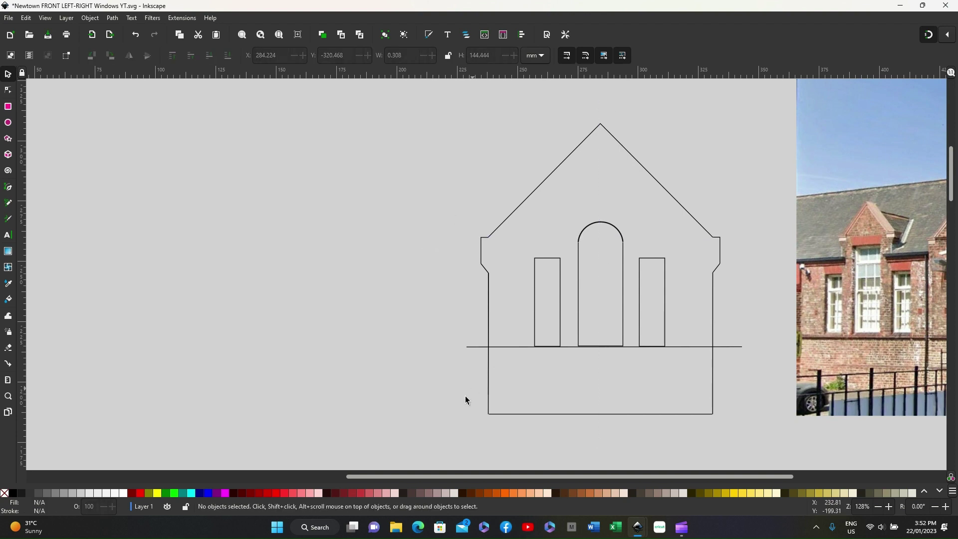
{"action": "left_click", "coordinate": [479, 346]}
{"action": "key", "text": "Delete"}
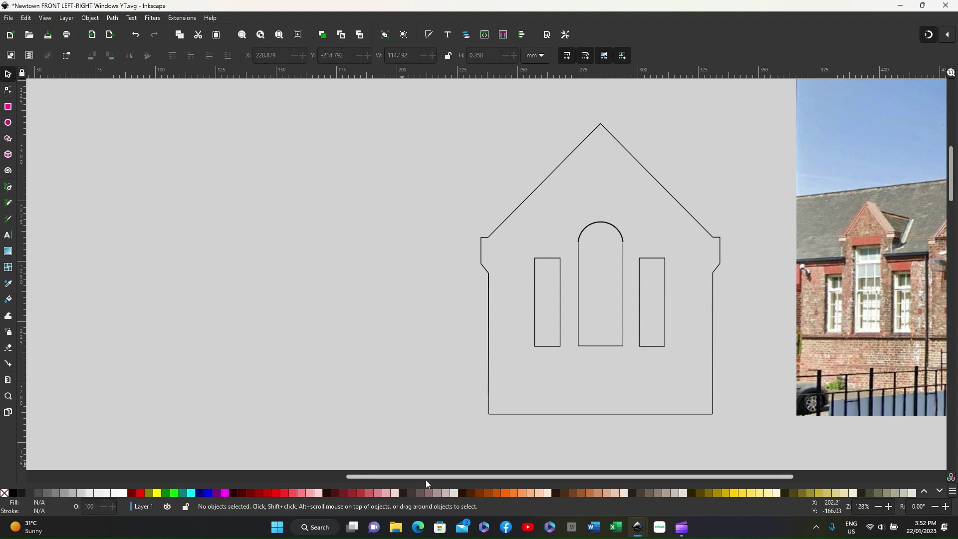
{"action": "left_click_drag", "start_coordinate": [426, 477], "coordinate": [565, 477]}
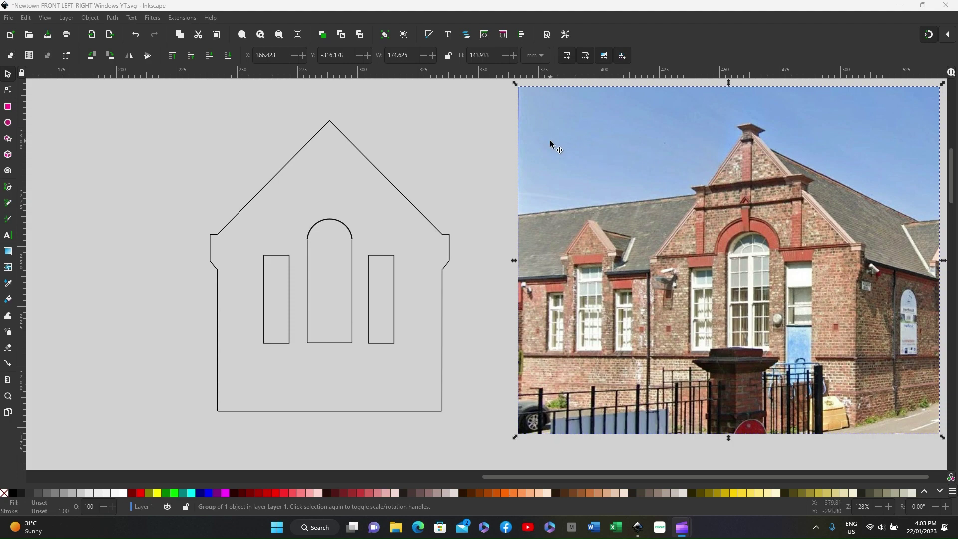
- Shift the photo right and group the outline and windows into one 99.299 x 120.704 mm group
{"action": "left_click_drag", "start_coordinate": [669, 153], "coordinate": [789, 153]}
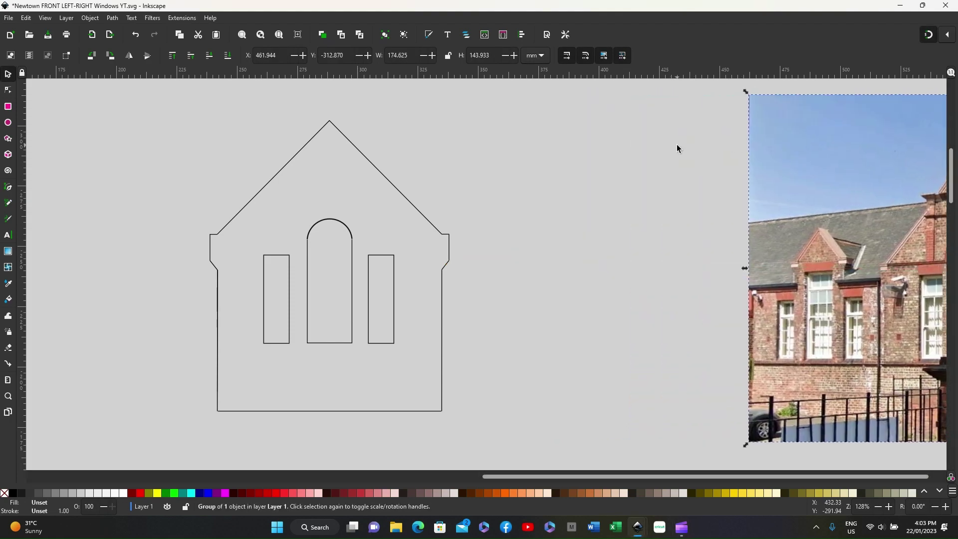
{"action": "mouse_move", "coordinate": [160, 104]}
{"action": "left_mouse_down"}
{"action": "mouse_move", "coordinate": [336, 114]}
{"action": "mouse_move", "coordinate": [473, 205]}
{"action": "mouse_move", "coordinate": [494, 464]}
{"action": "left_mouse_up"}
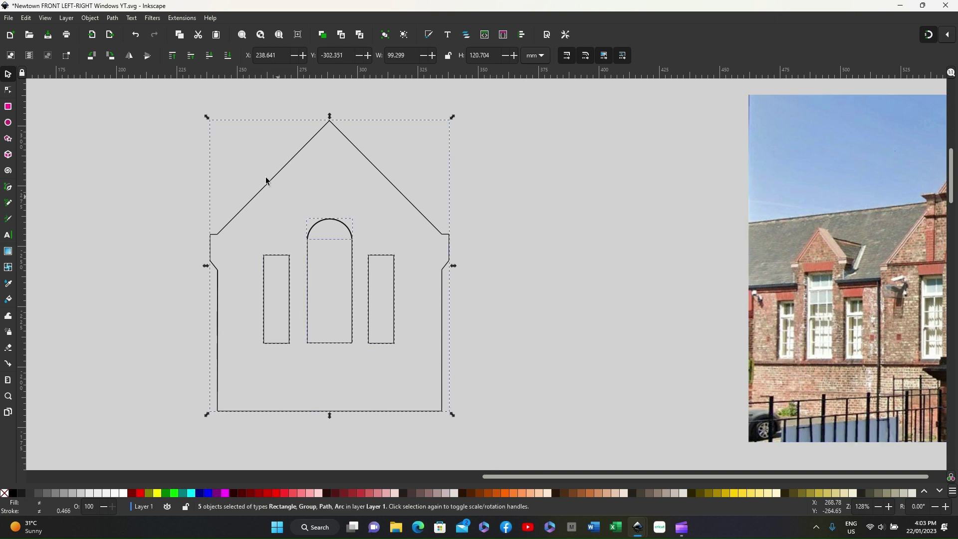
{"action": "left_click", "coordinate": [96, 23]}
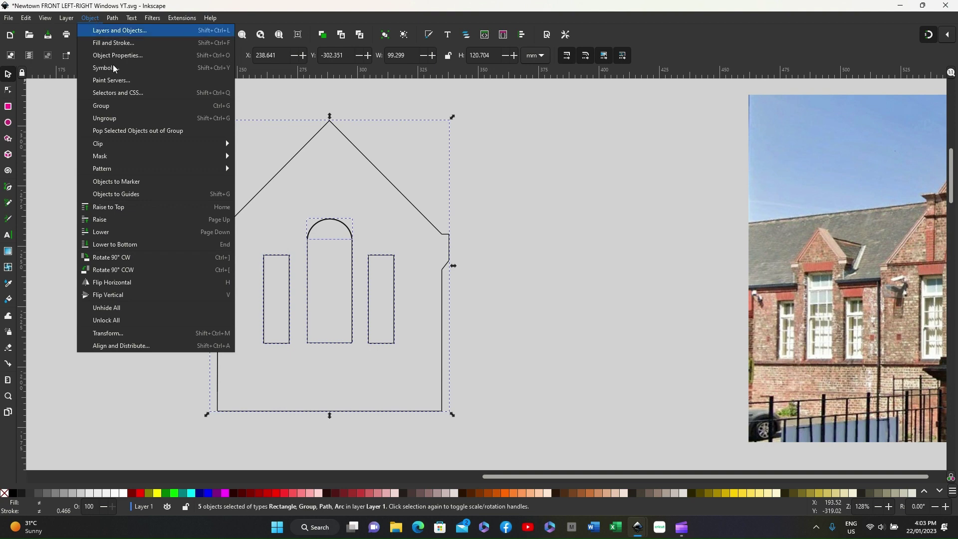
{"action": "left_click", "coordinate": [109, 107]}
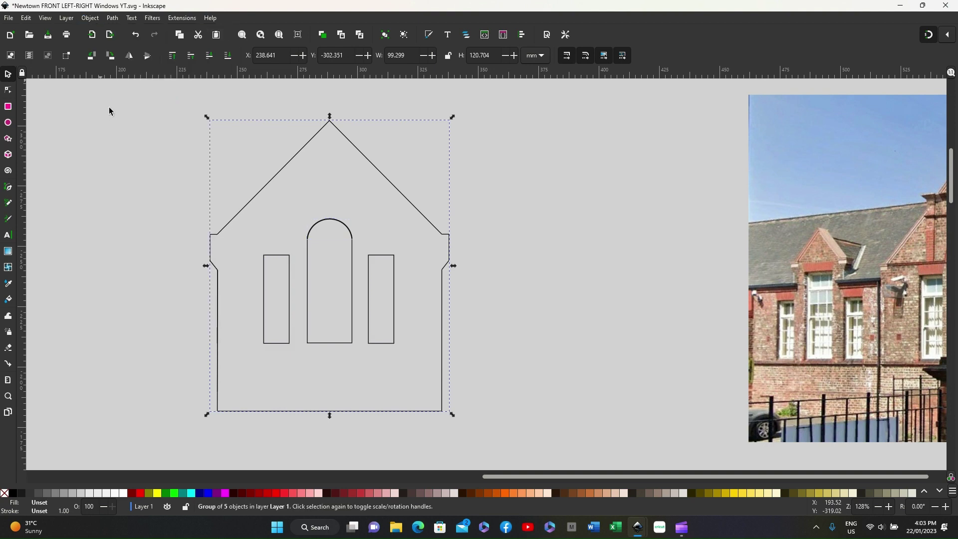
- Duplicate the grouped school front and move the copy edge to edge beside the original, then deselect
{"action": "right_click", "coordinate": [273, 185]}
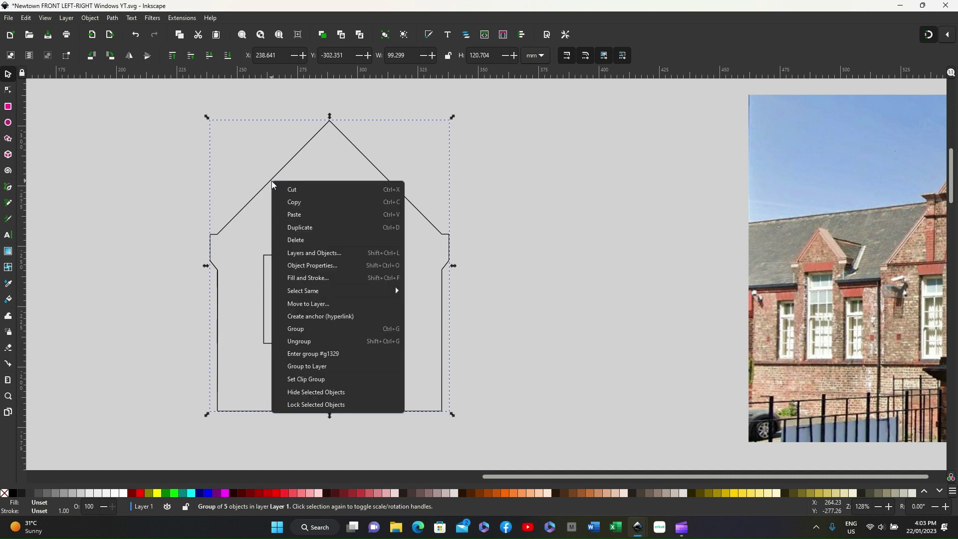
{"action": "left_click", "coordinate": [295, 229]}
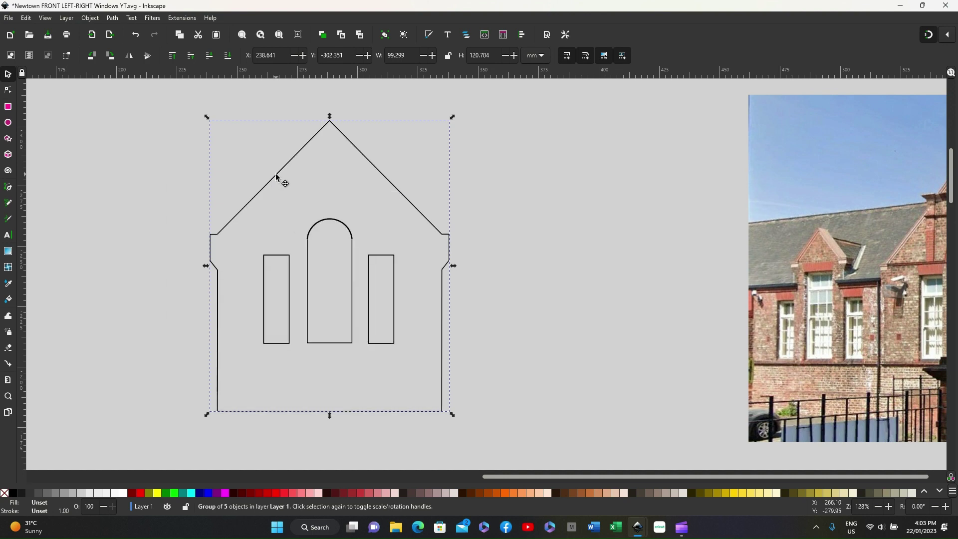
{"action": "left_click_drag", "start_coordinate": [277, 177], "coordinate": [519, 178]}
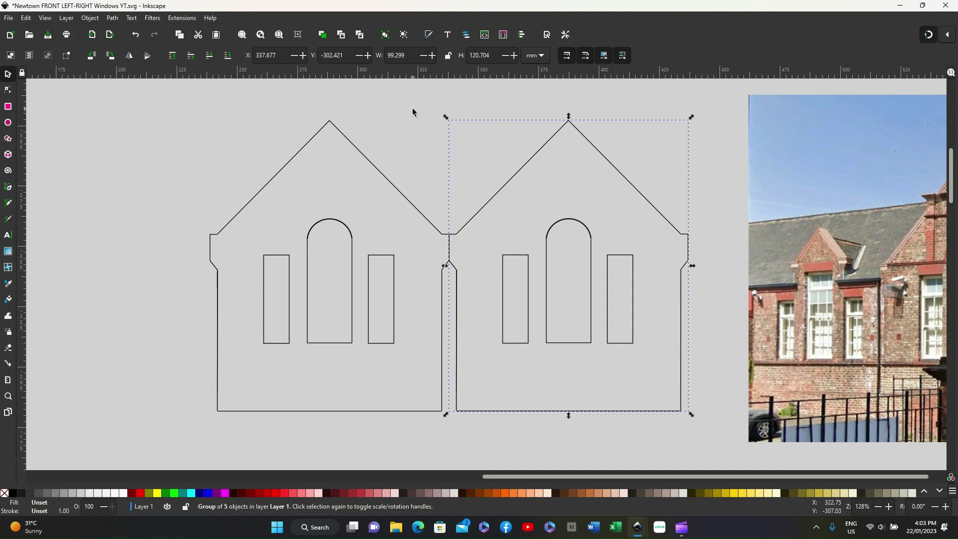
{"action": "left_click", "coordinate": [412, 108]}
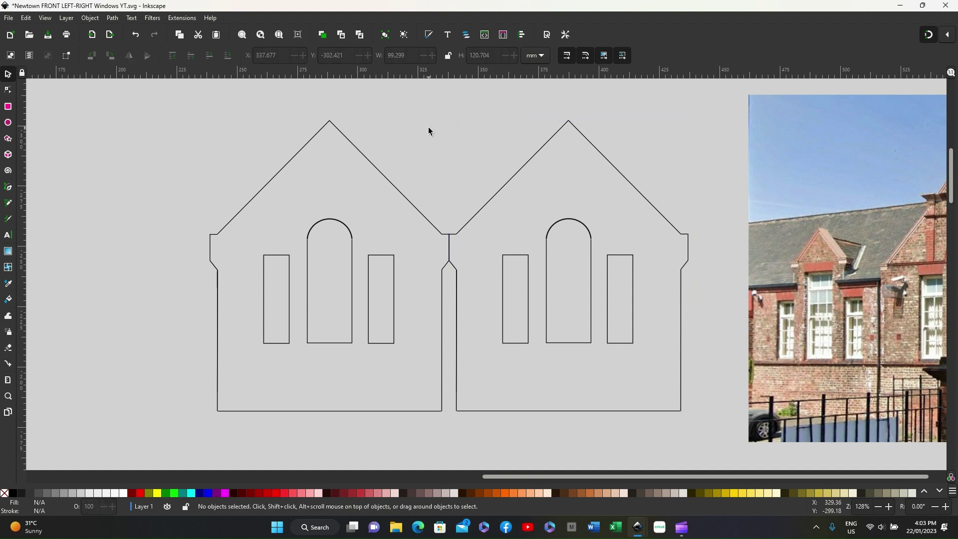